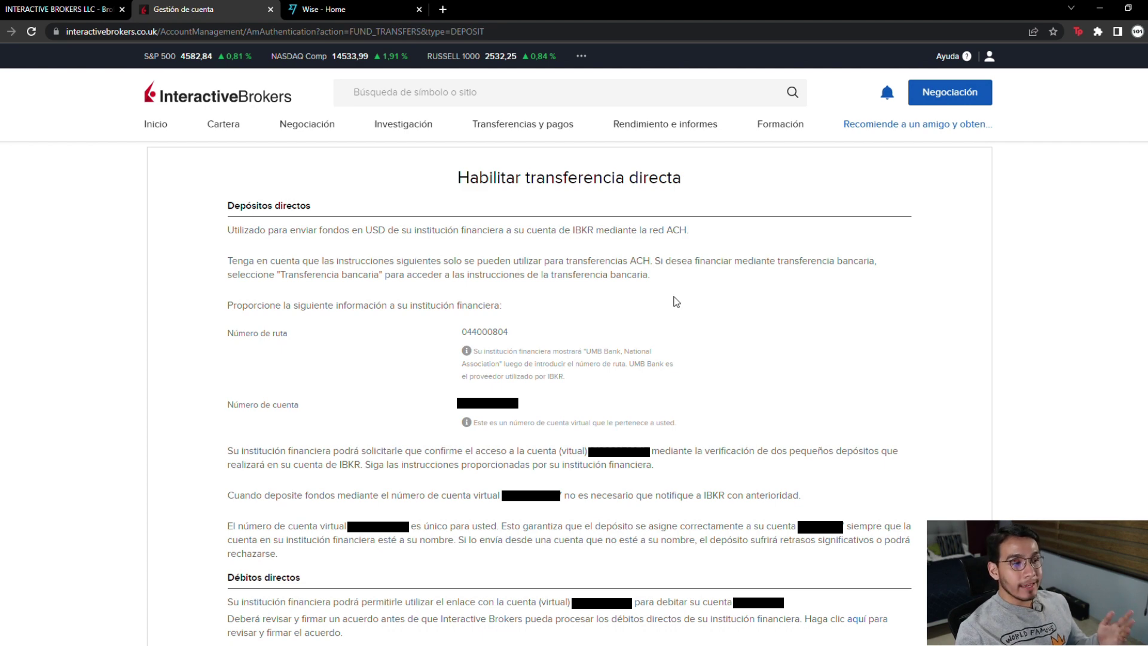
Step: Review the broker's firm details on BrokerCheck, and in Wise set the new USD recipient's type to Empresa and fill in its e-mail
click(84, 9)
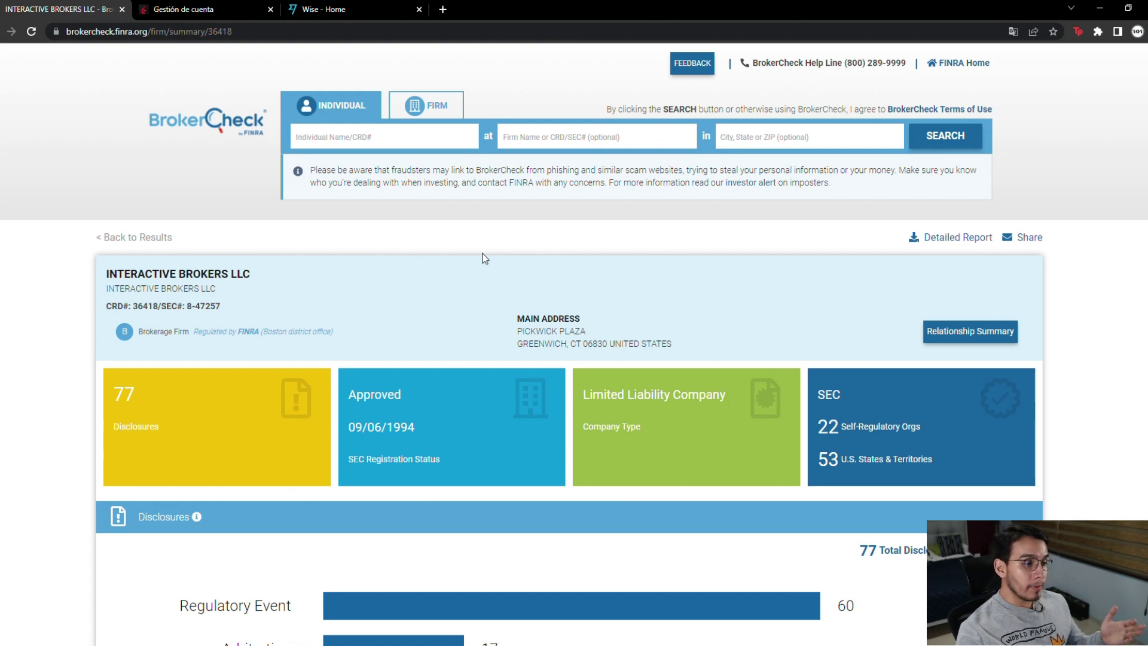
scroll(418, 261, down, 6)
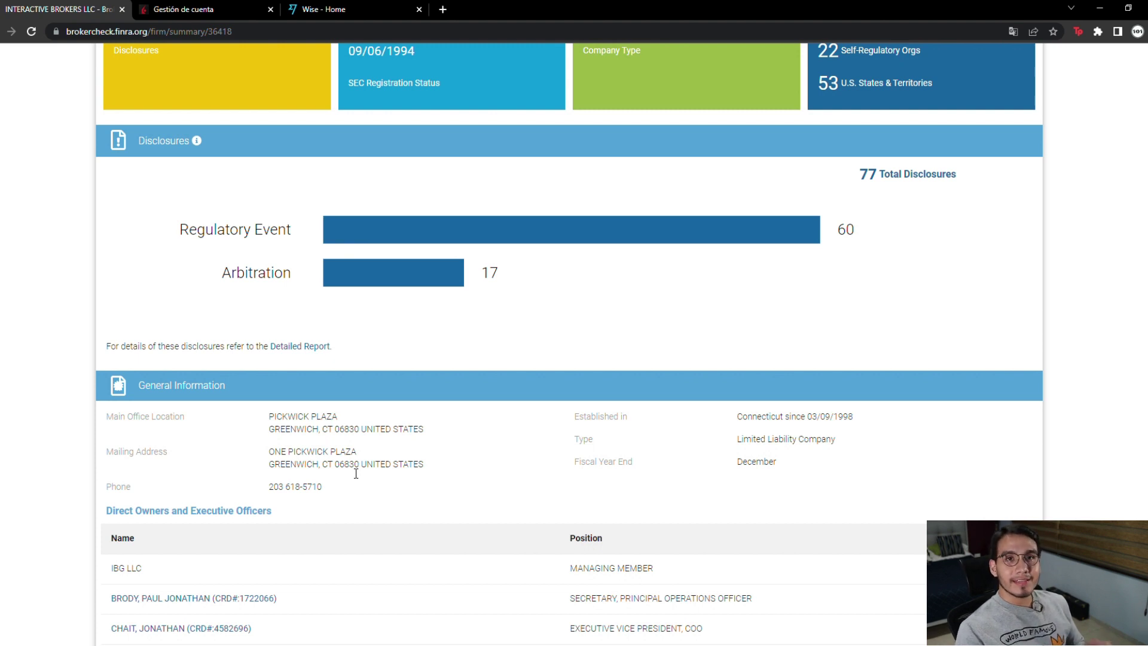
key(ctrl+3)
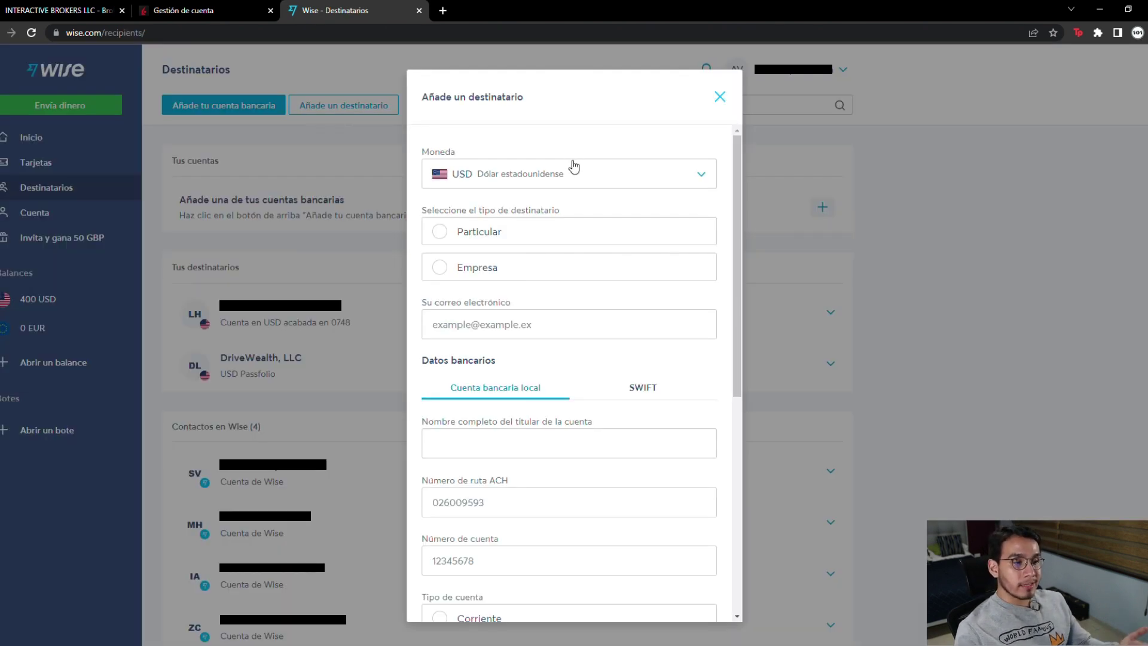
click(546, 269)
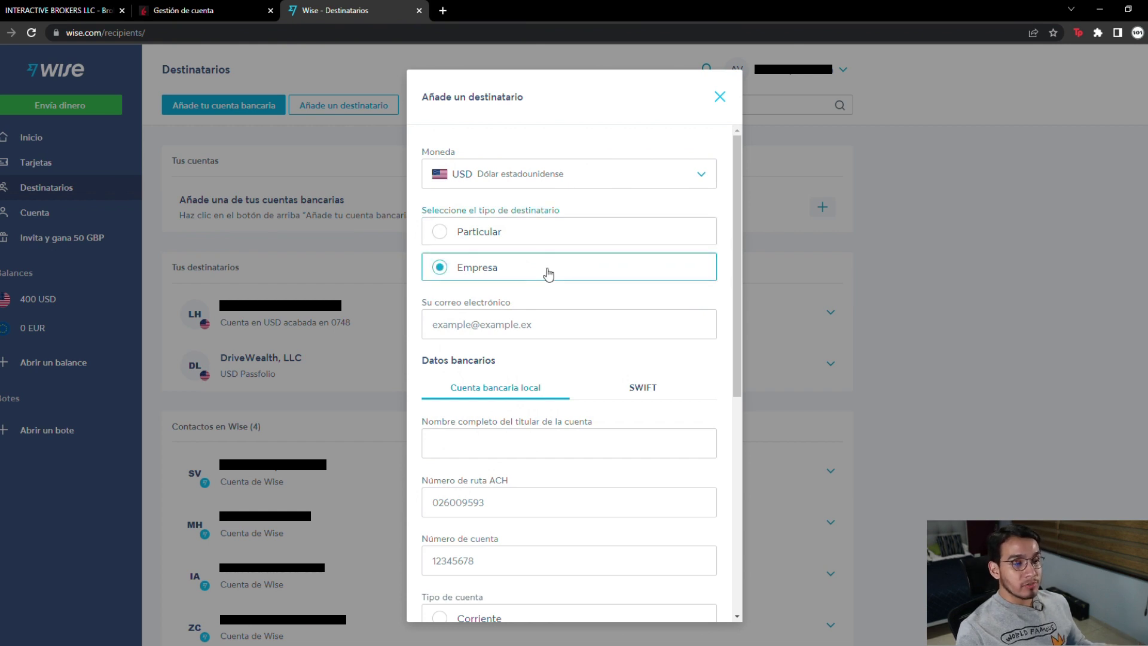
click(545, 328)
Step: Enter Interactive Brokers LLC as the company name, 044000804 as the ACH routing number, and the virtual account number
scroll(710, 159, down, 4)
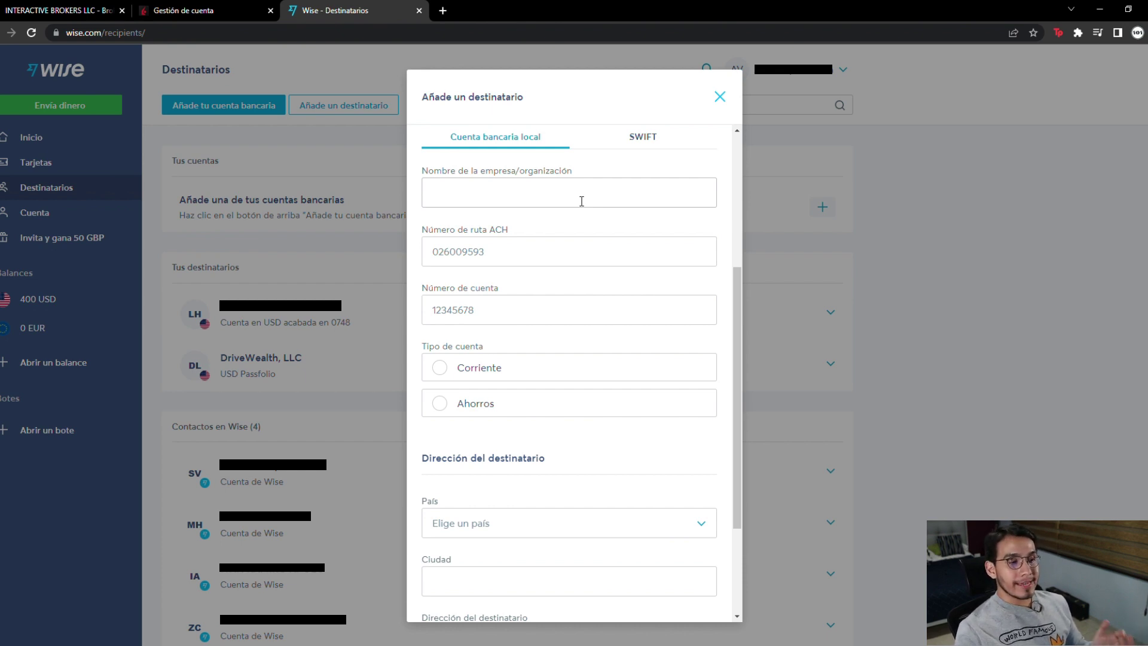
click(58, 10)
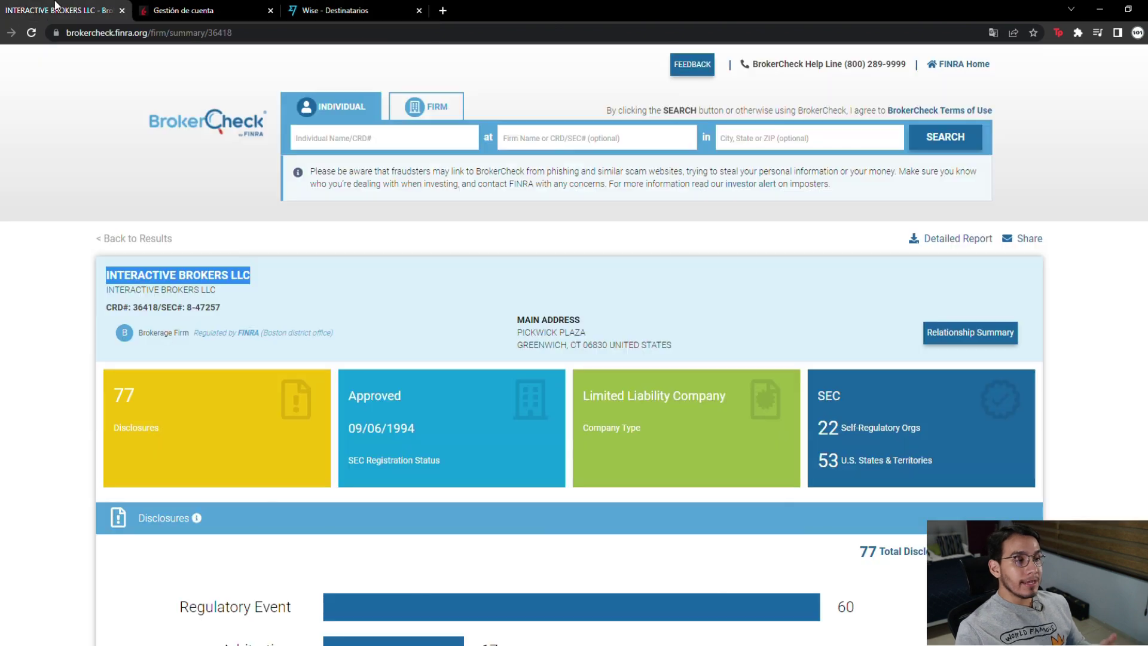
click(278, 267)
click(335, 10)
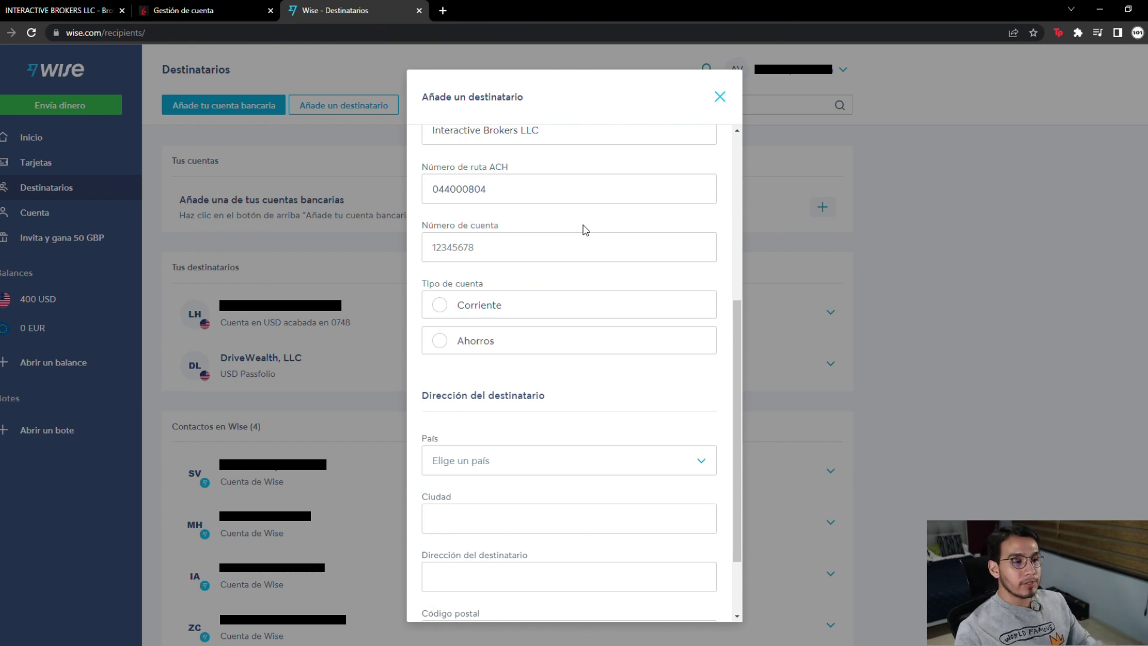
key(ctrl+v)
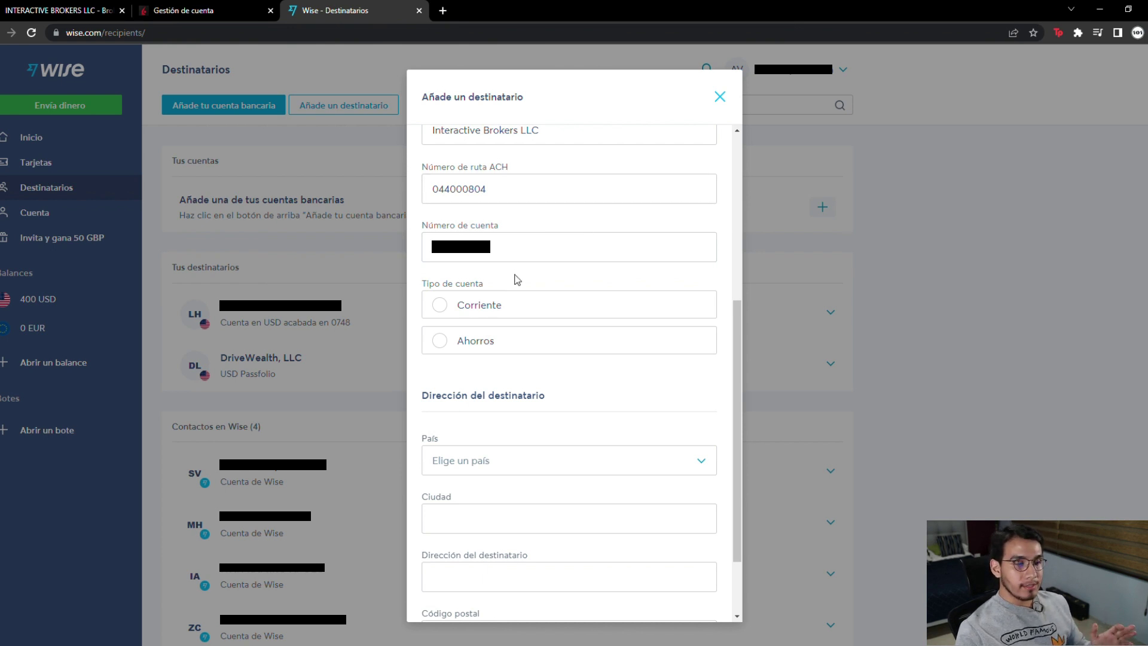
Step: Set the recipient's account type to Corriente and the country to Estados Unidos
click(520, 311)
scroll(540, 346, down, 2)
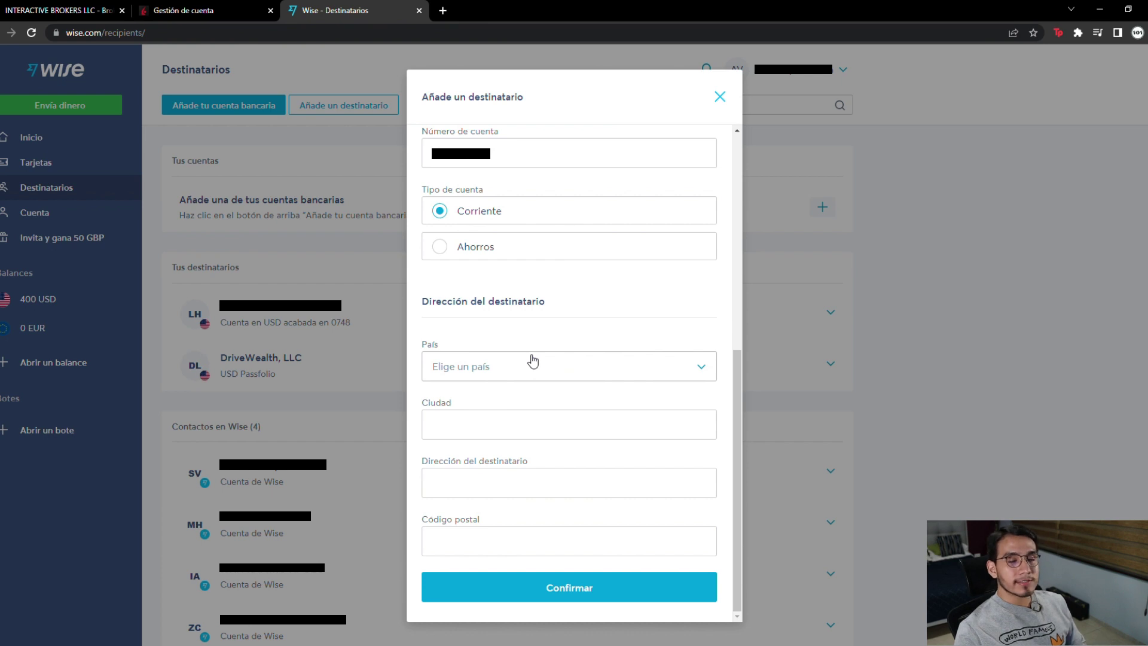
click(532, 362)
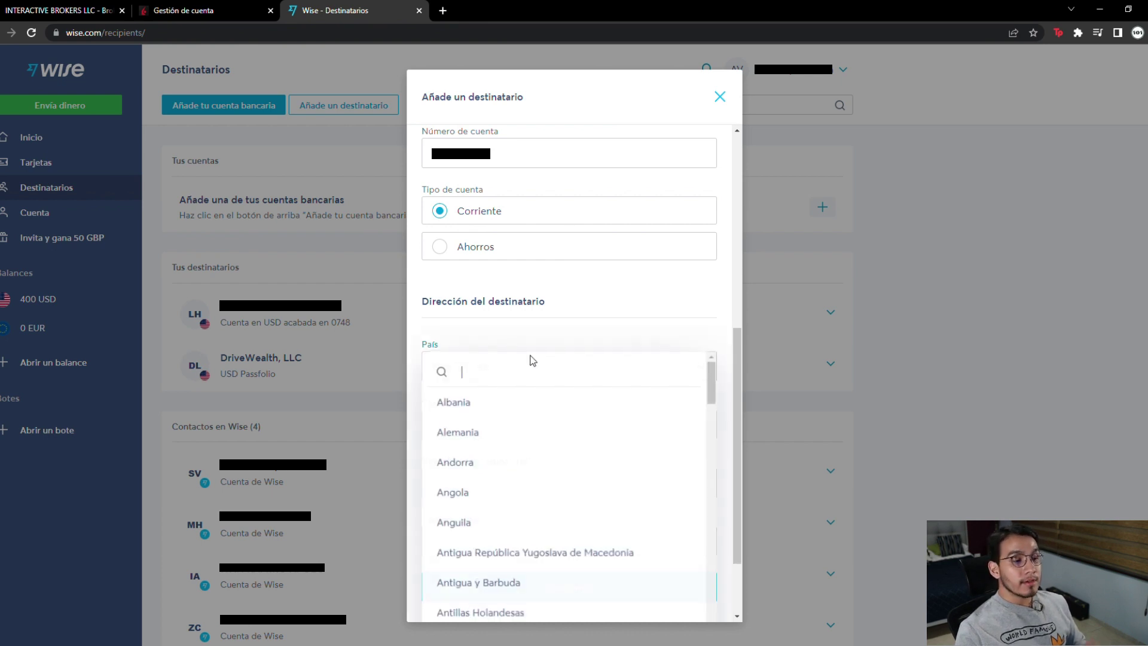
text(esta)
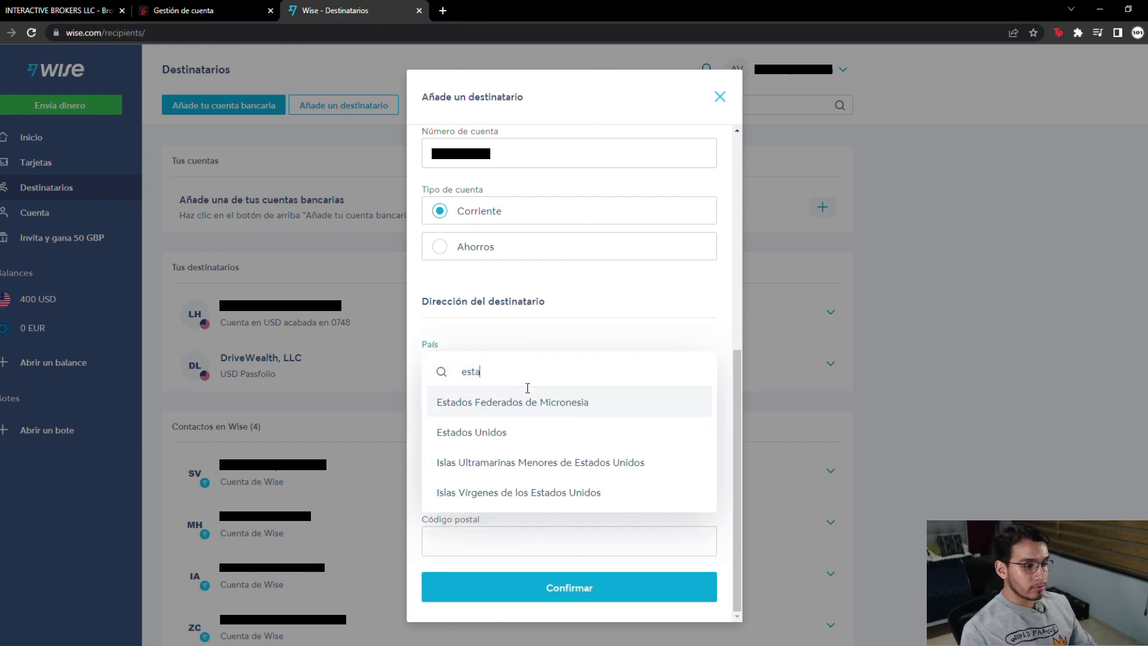
click(515, 432)
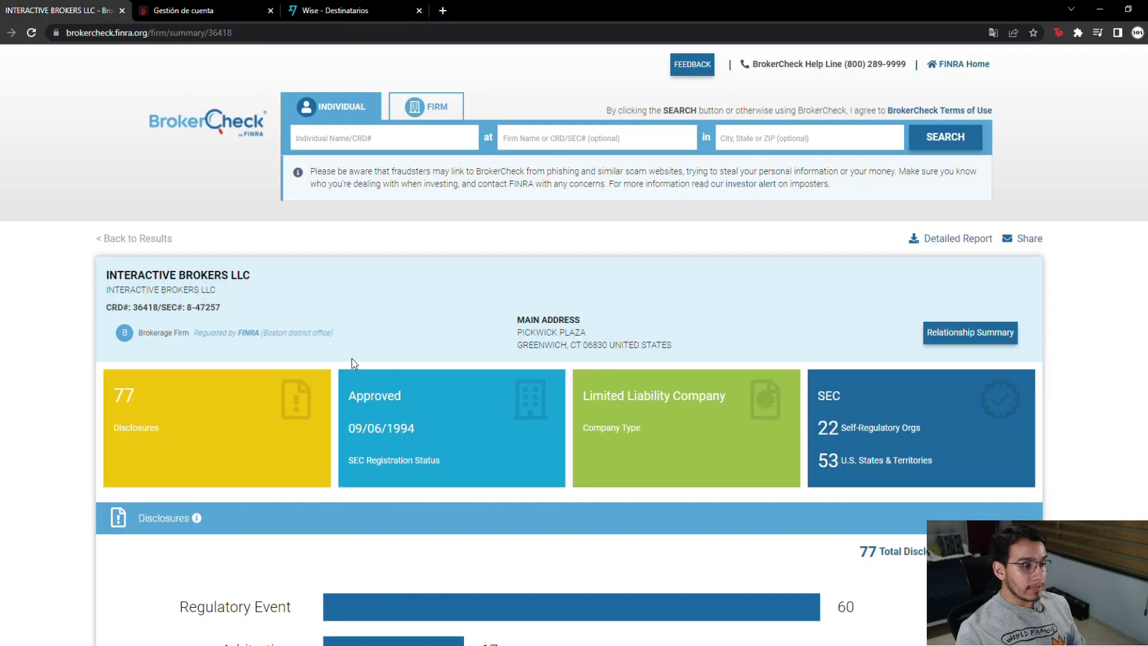
Step: Look up the firm's mailing address on BrokerCheck and enter its city and street address for the Wise recipient
scroll(242, 365, down, 12)
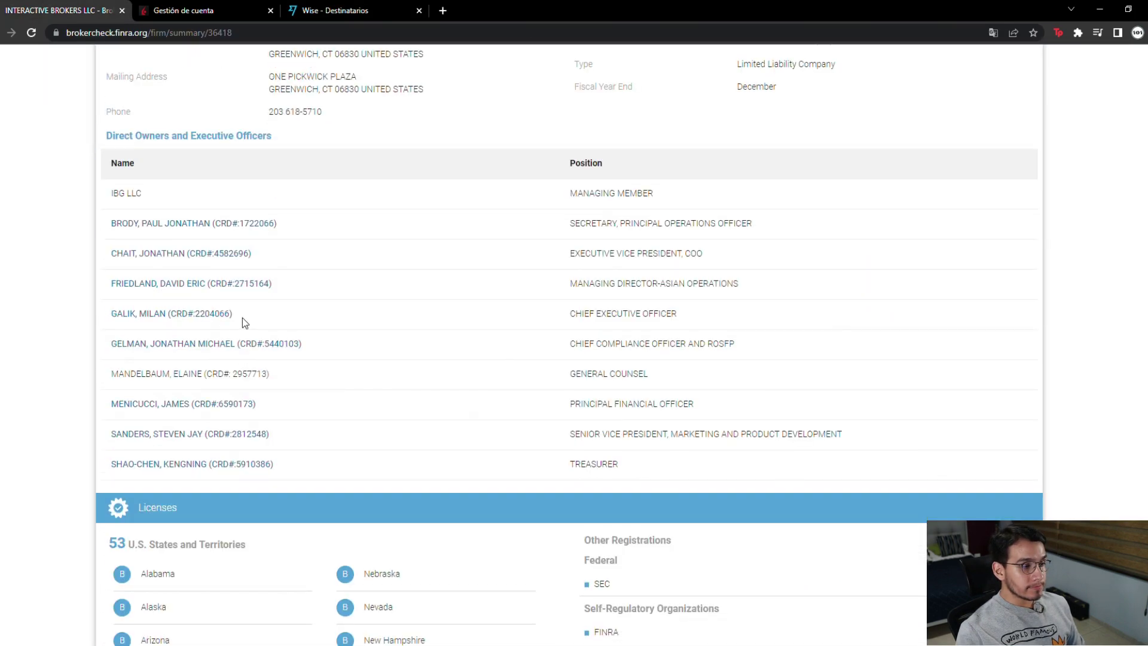
scroll(242, 318, up, 3)
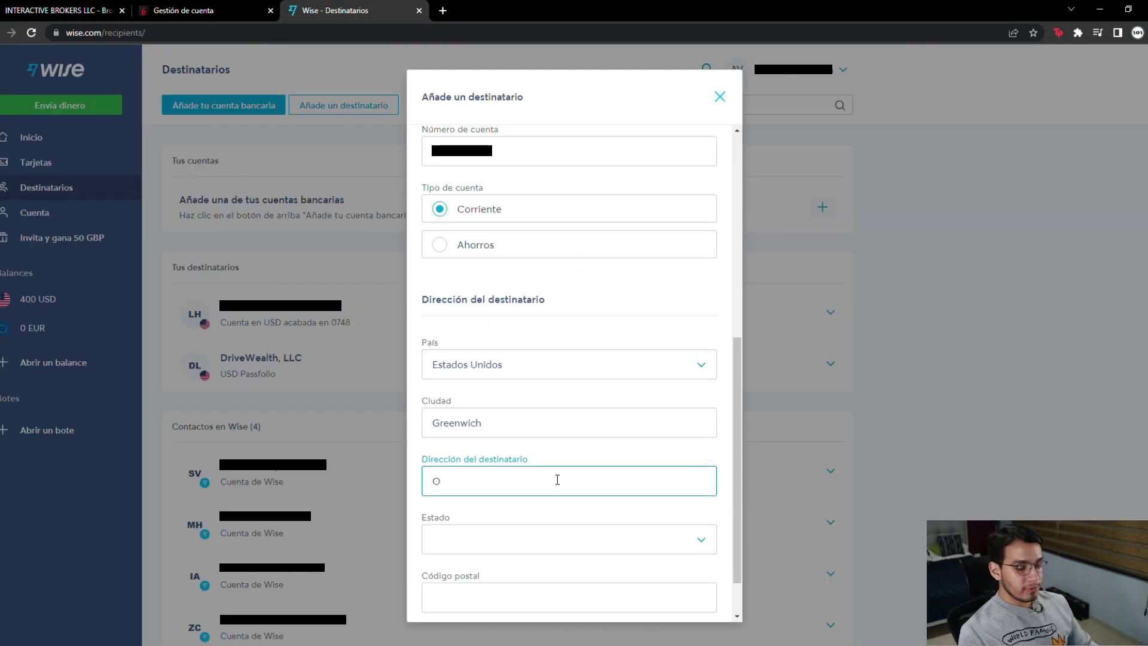
text(ne )
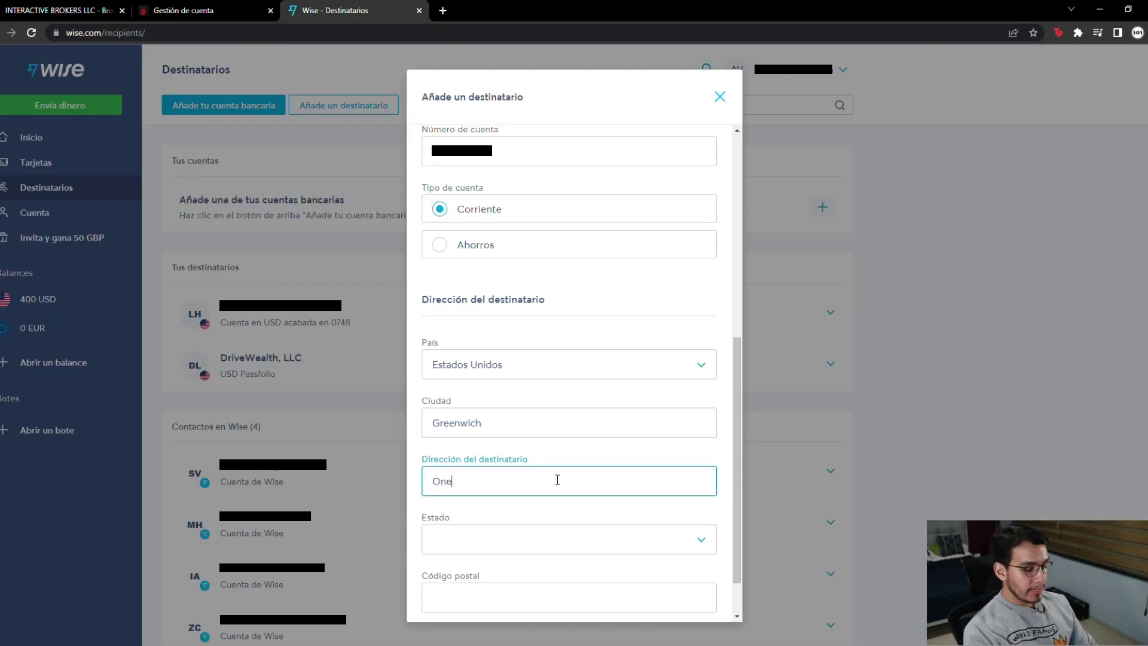
text(Pickwick Plaza)
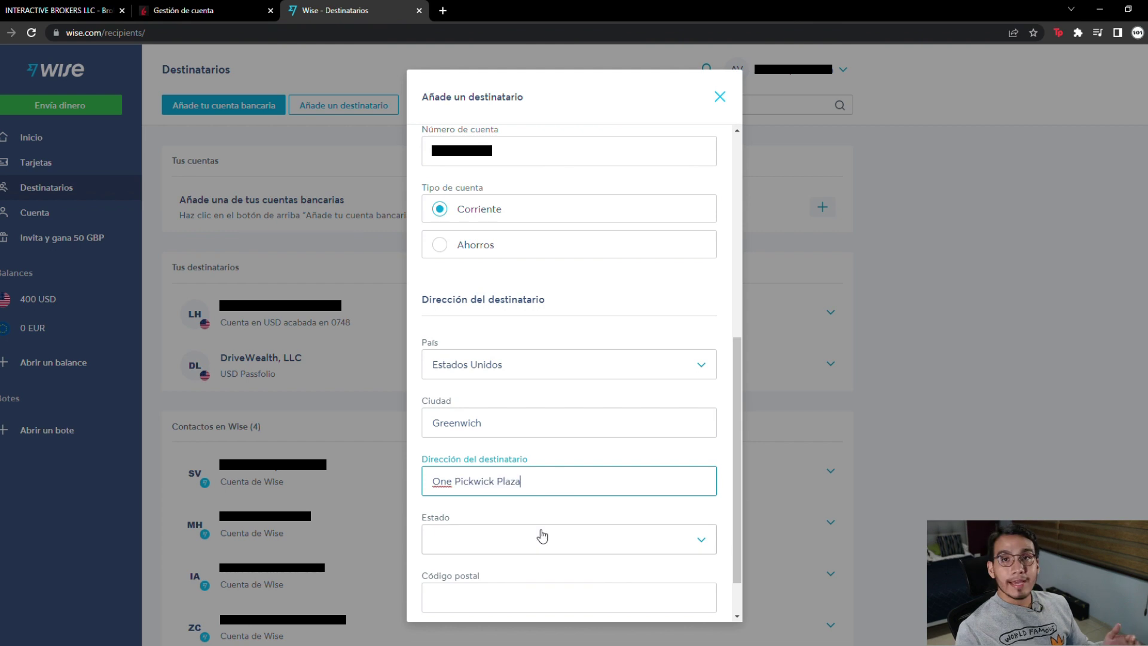
Step: Set the recipient's state to Connecticut, enter the firm's postal code, and save the recipient
click(543, 535)
click(553, 570)
key(Tab)
text(06830)
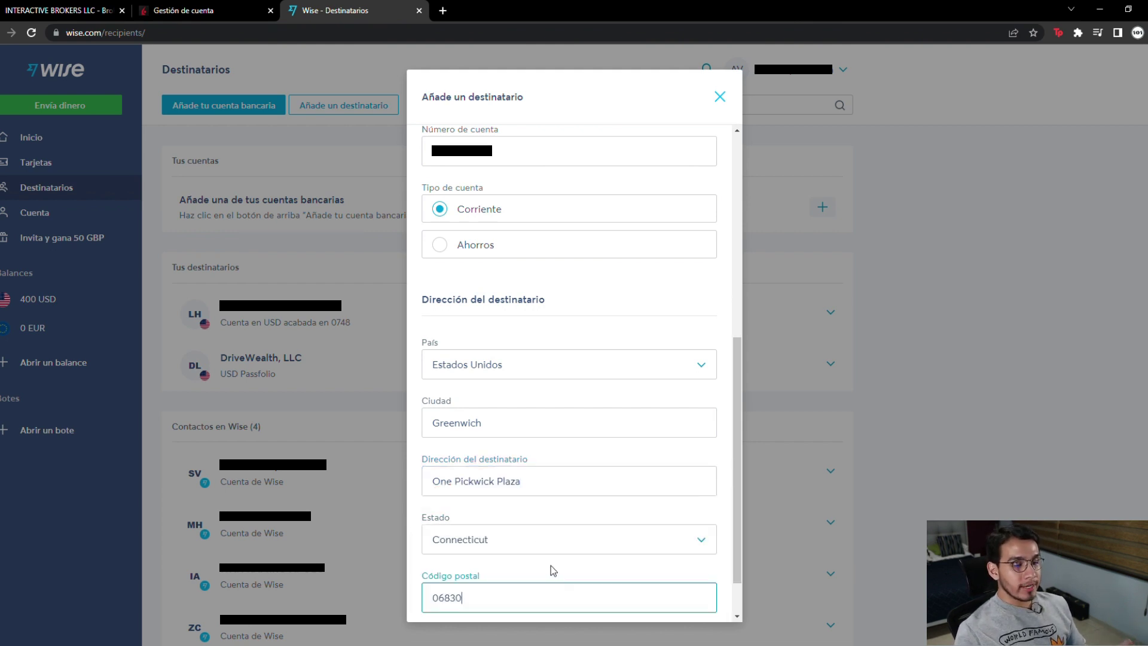
scroll(553, 570, down, 1)
click(569, 588)
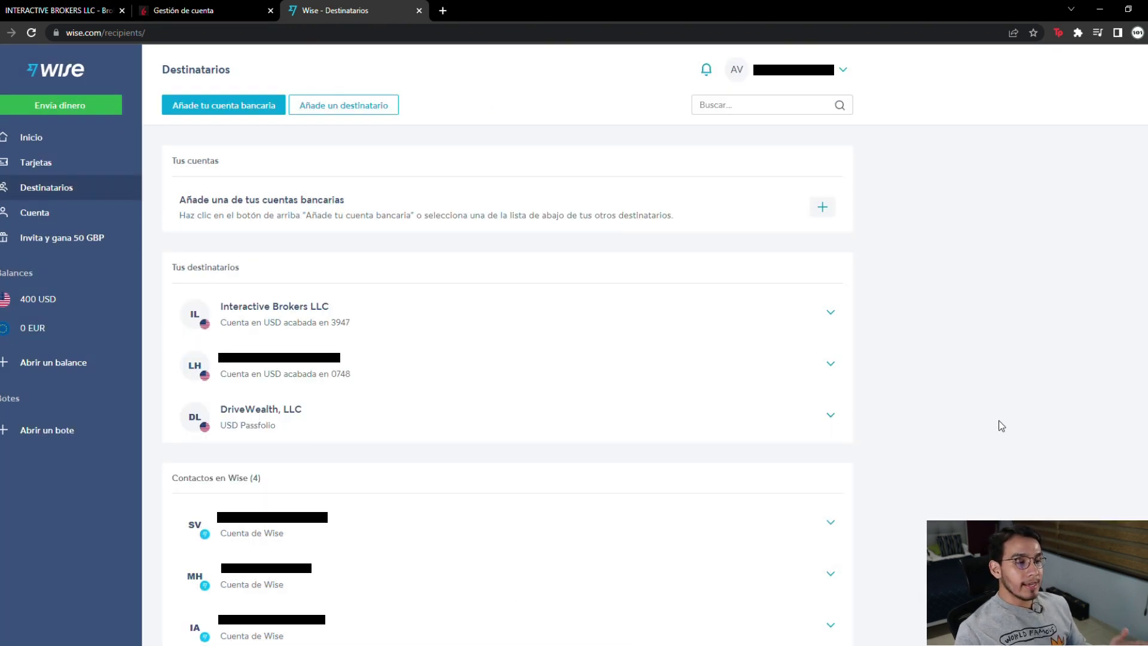
Step: Send Interactive Brokers LLC a same-currency transfer of 100 USD from the Wise balance, with the brokerage account reference and accepted terms of use
click(718, 309)
click(281, 596)
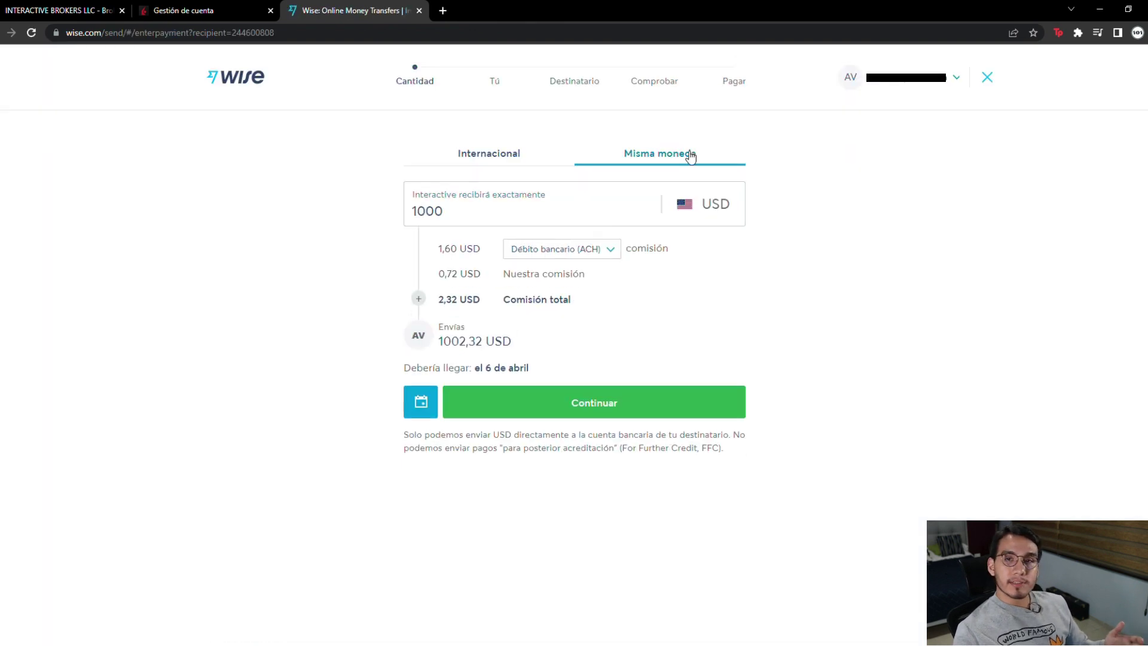
click(538, 224)
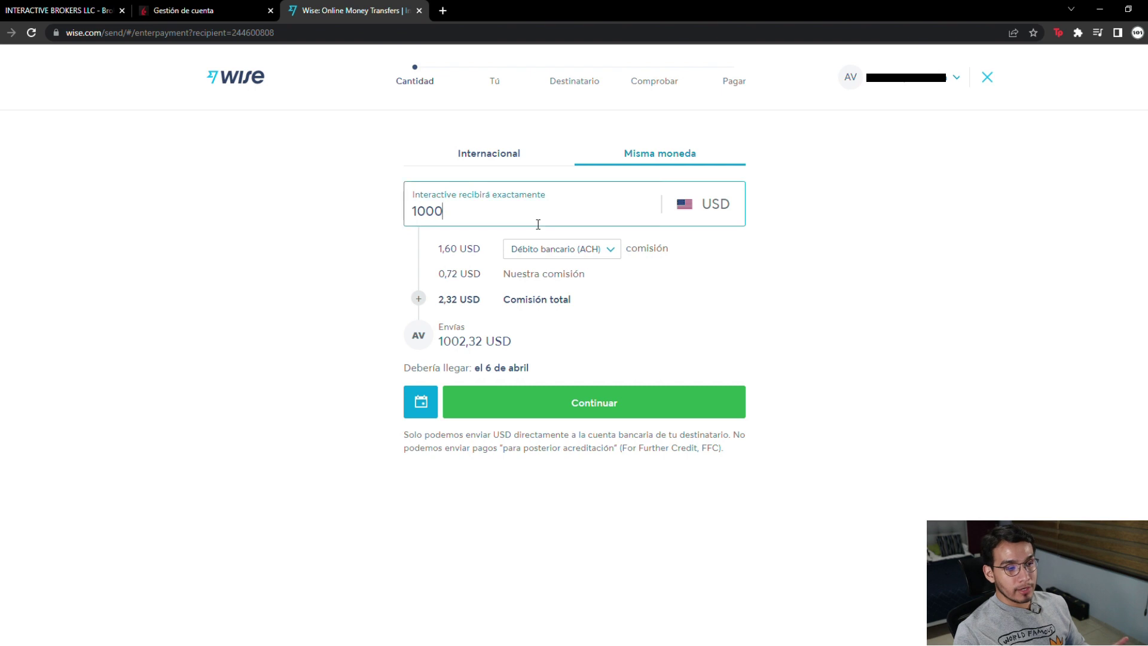
key(BackSpace)
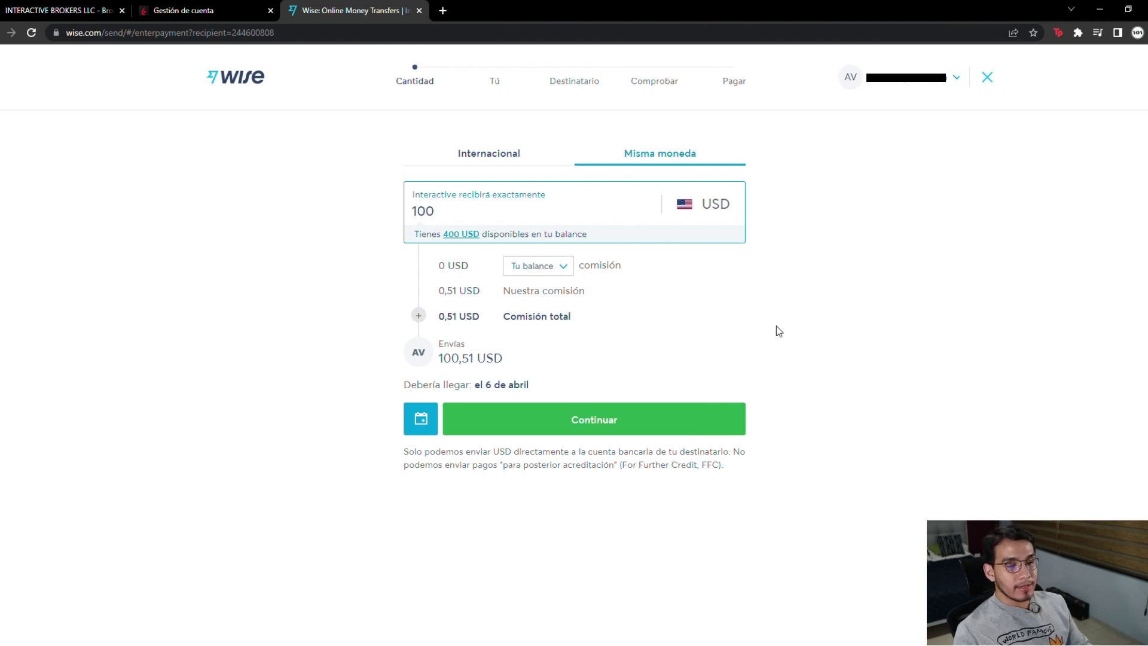
click(654, 416)
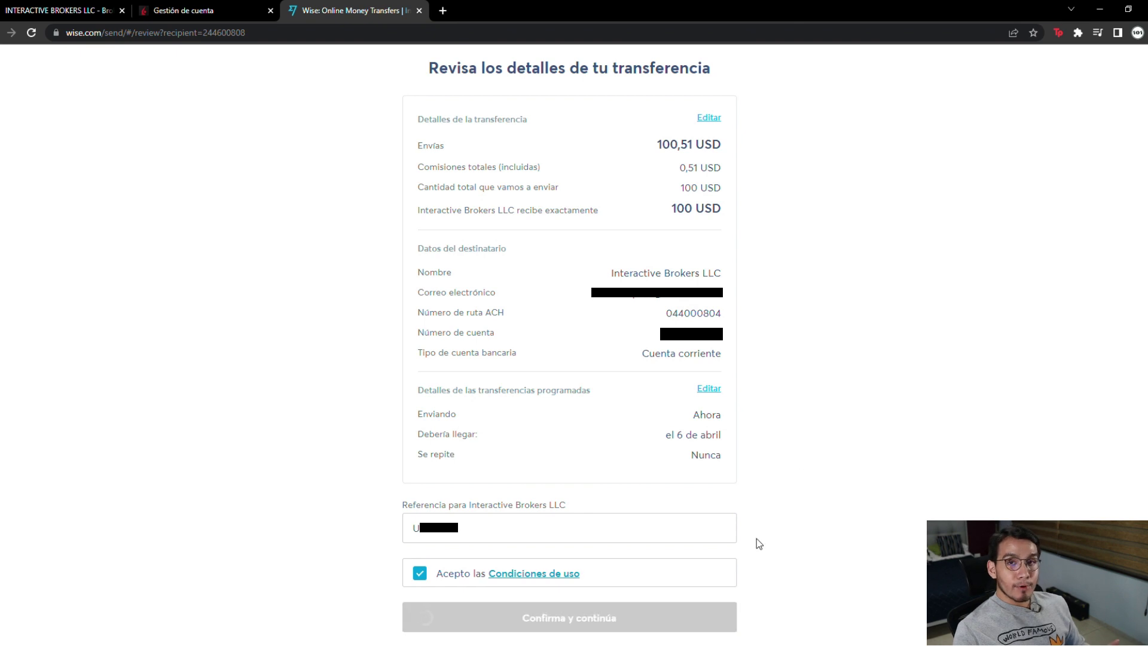
Step: Check the deposit in the Interactive Brokers mobile app's transfer history and the account value on its home screen
click(891, 529)
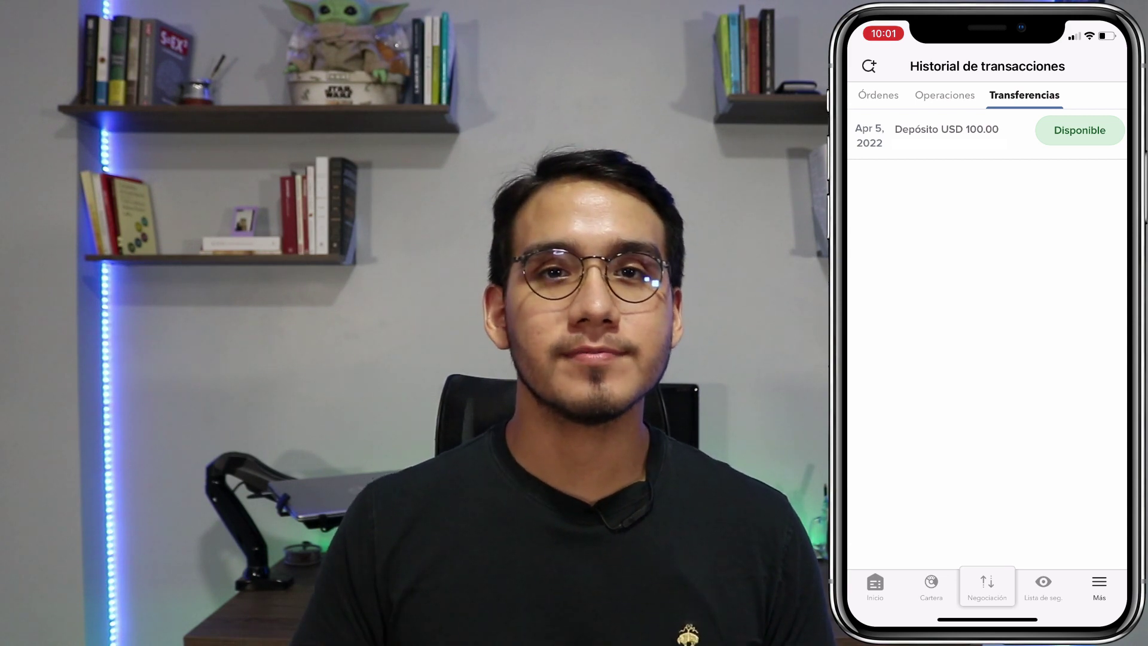
click(875, 586)
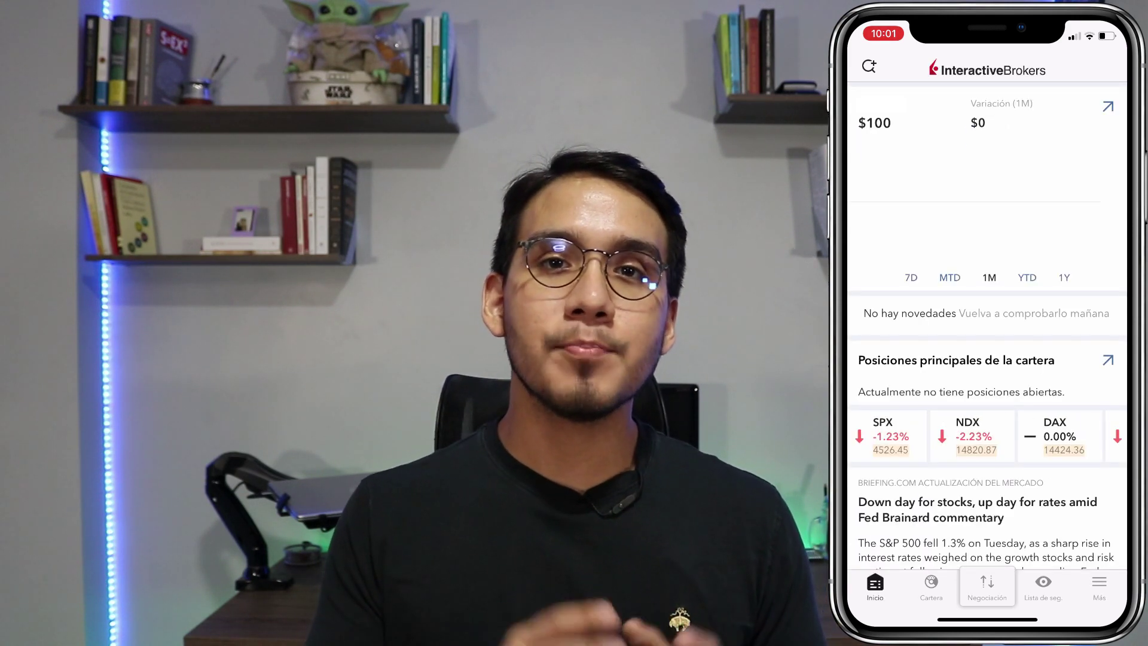